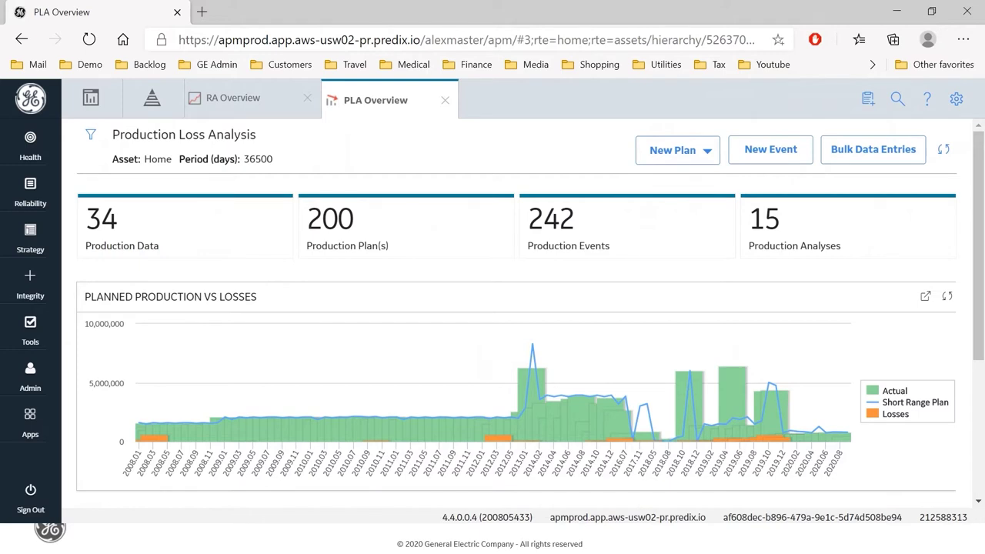
List the existing production analyses, launch a new Production Analysis Builder, and advance past its welcome.
click(854, 223)
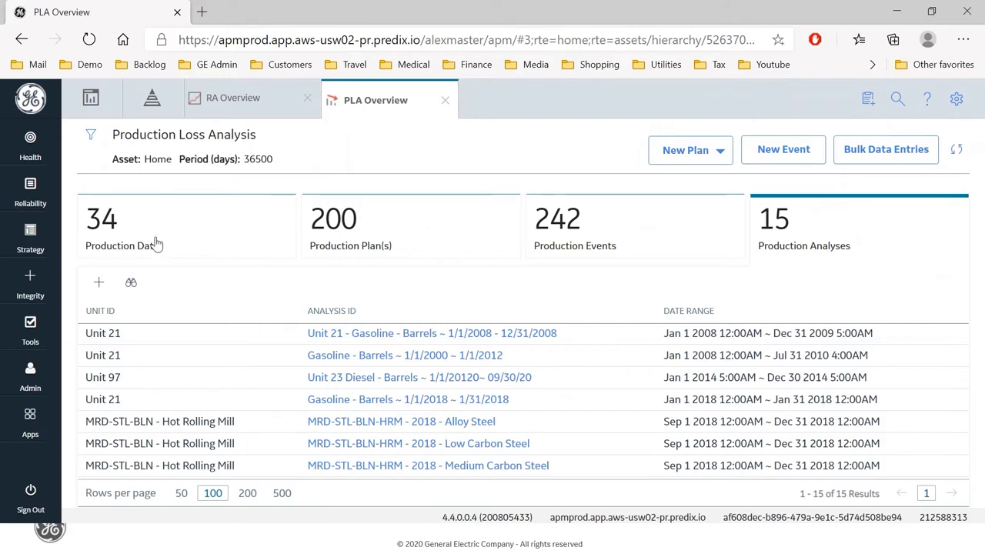
click(98, 286)
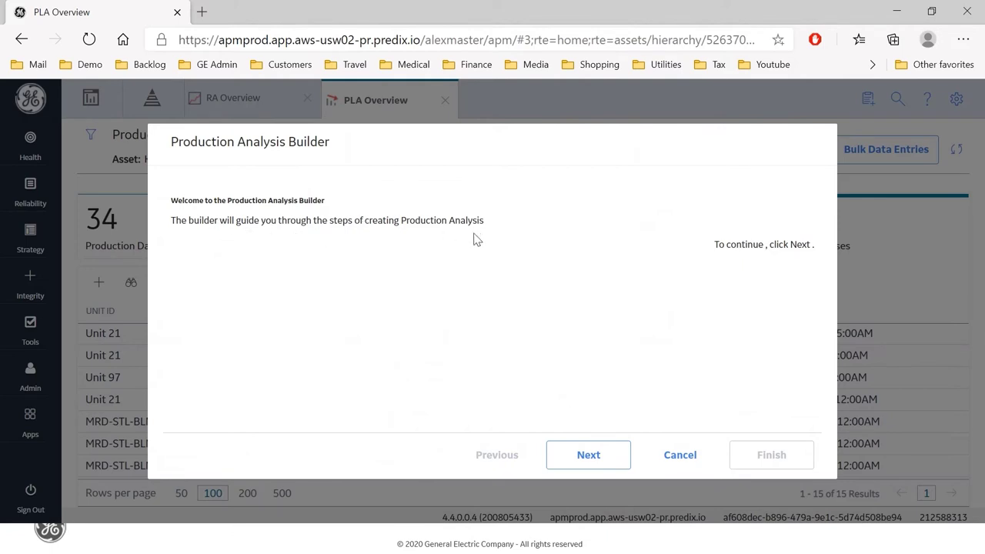
click(604, 458)
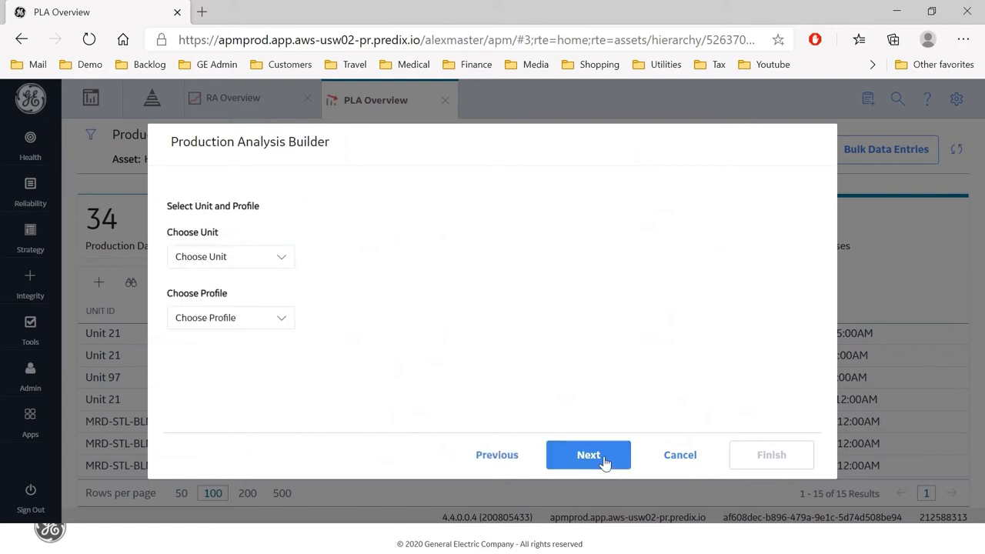
Choose Oil Refining Unit 23 as the unit and Diesel-Barrels as the profile.
click(280, 258)
drag(286, 307, 264, 424)
click(264, 422)
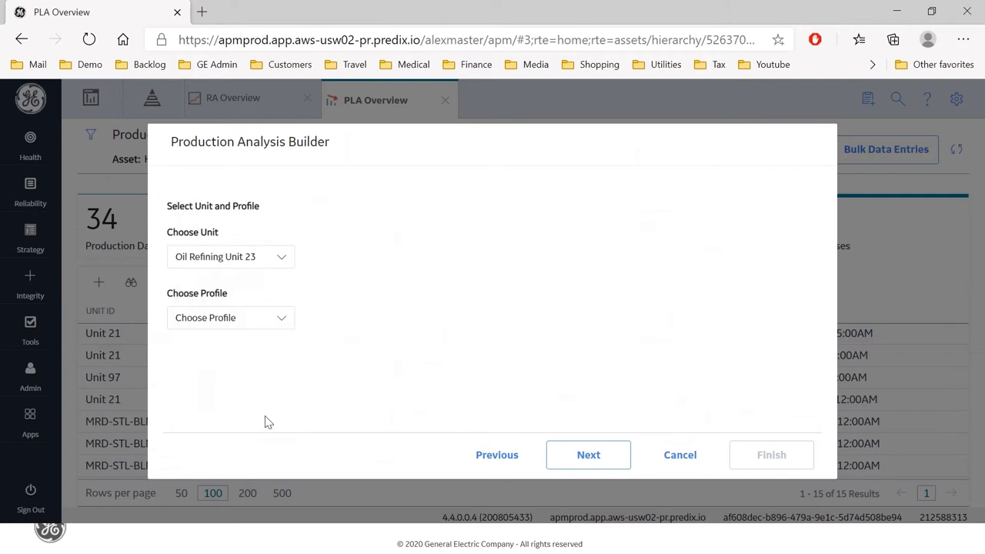
click(283, 322)
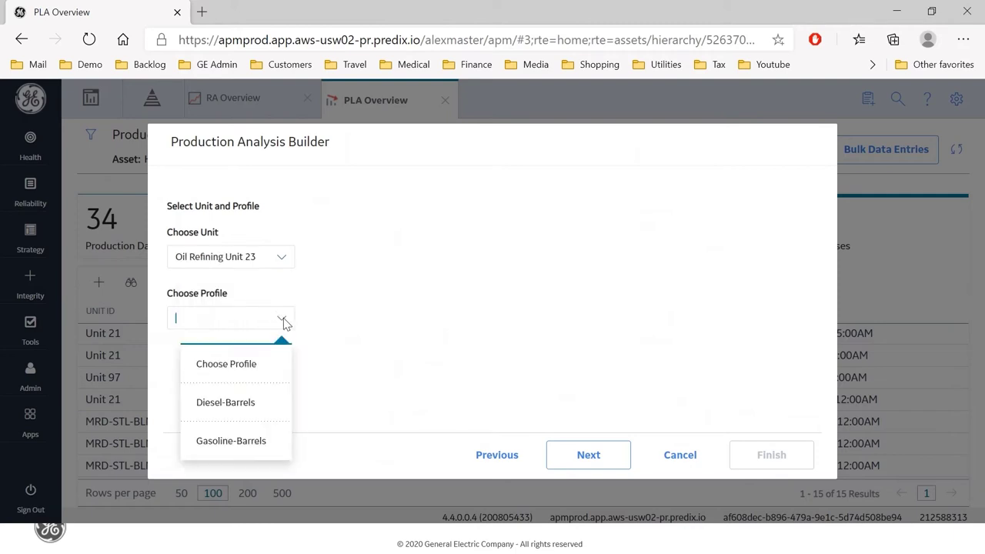
click(246, 401)
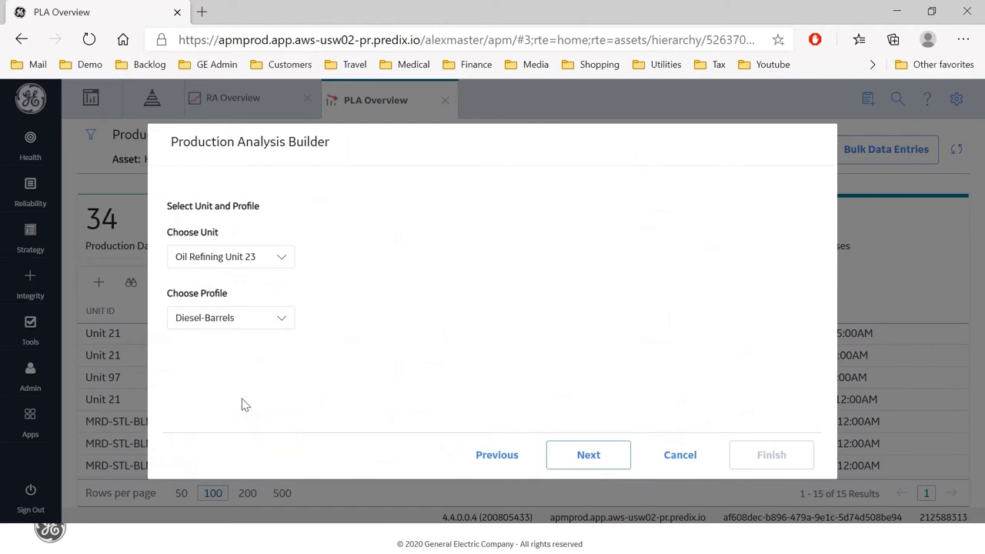
click(596, 460)
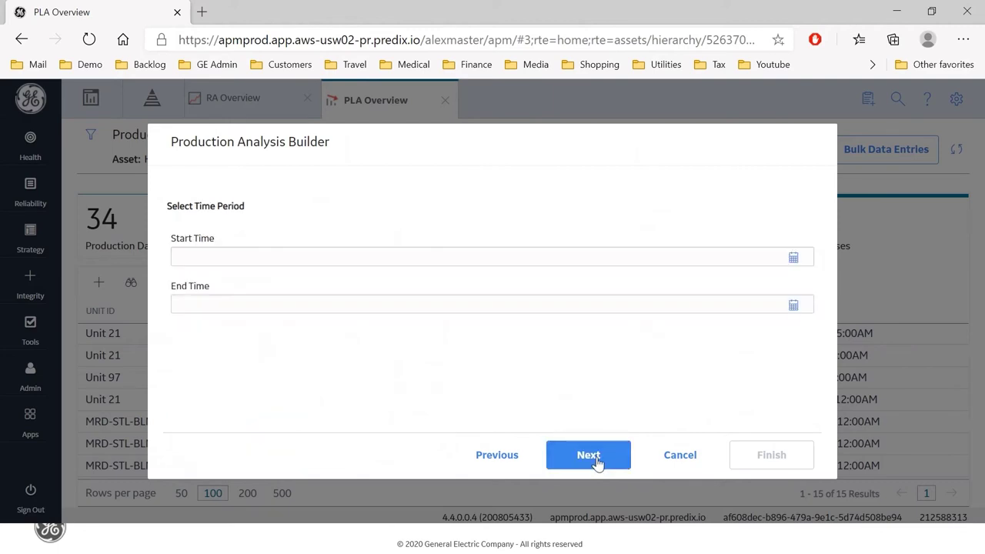
Set the analysis start time to 9/30/2012 by stepping the calendar back to 2012.
click(793, 258)
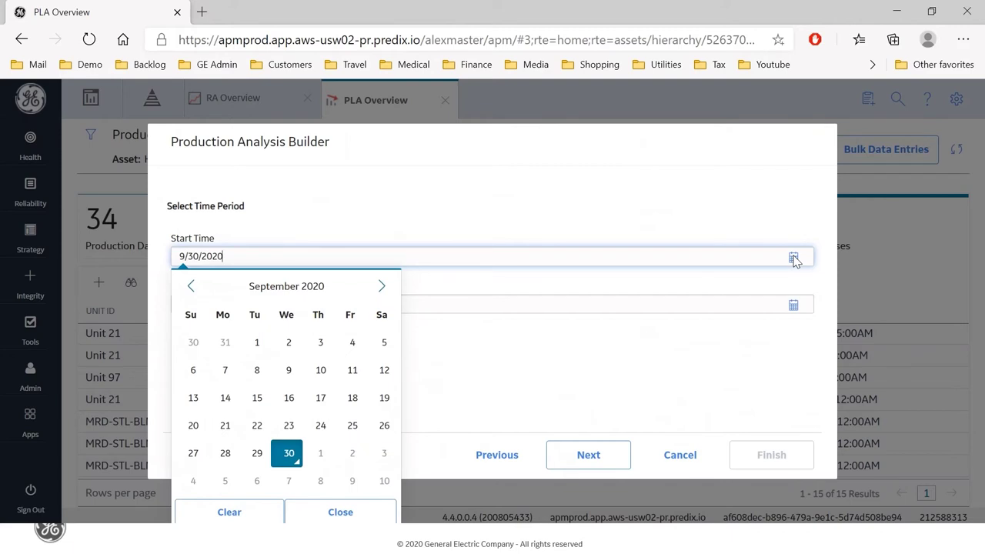
click(269, 290)
click(190, 288)
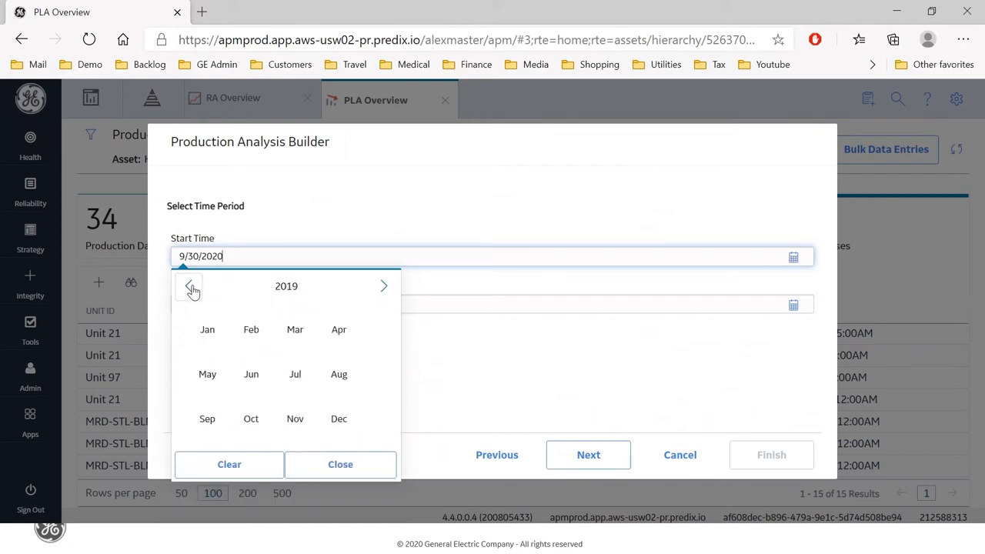
click(190, 288)
click(191, 288)
click(191, 288)
click(191, 289)
click(191, 288)
click(191, 288)
click(191, 289)
click(329, 471)
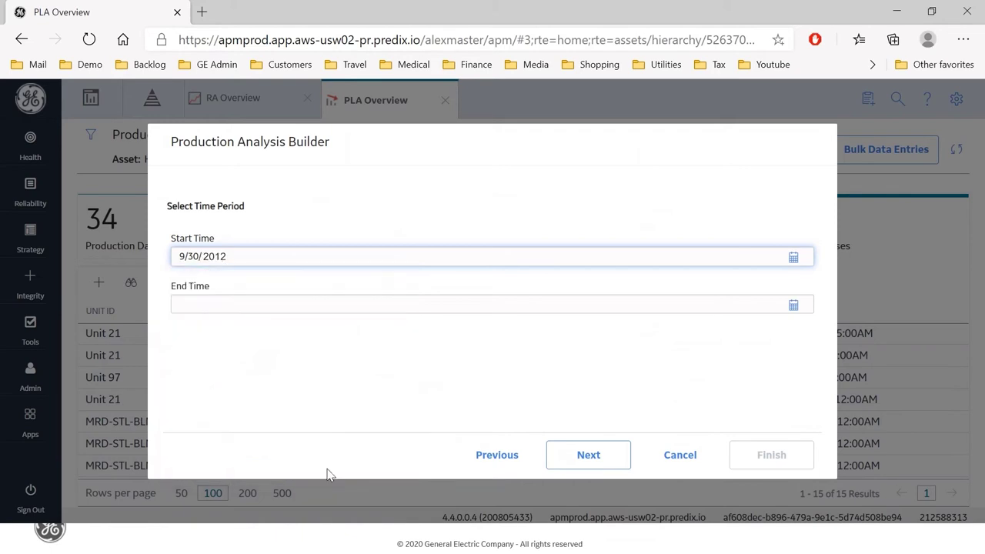
Keep 9/30/2020 as the end time and continue to naming.
click(794, 306)
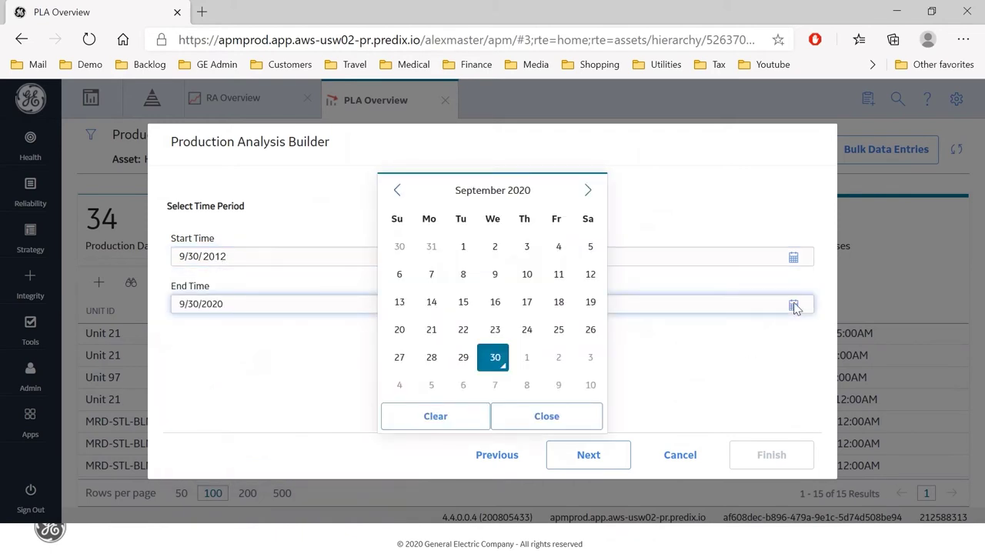
click(499, 357)
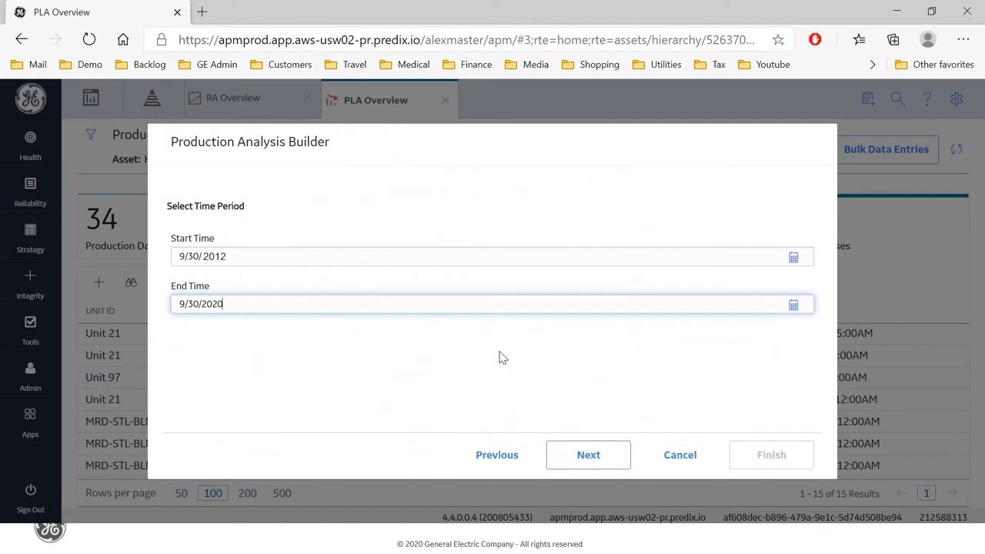
click(589, 455)
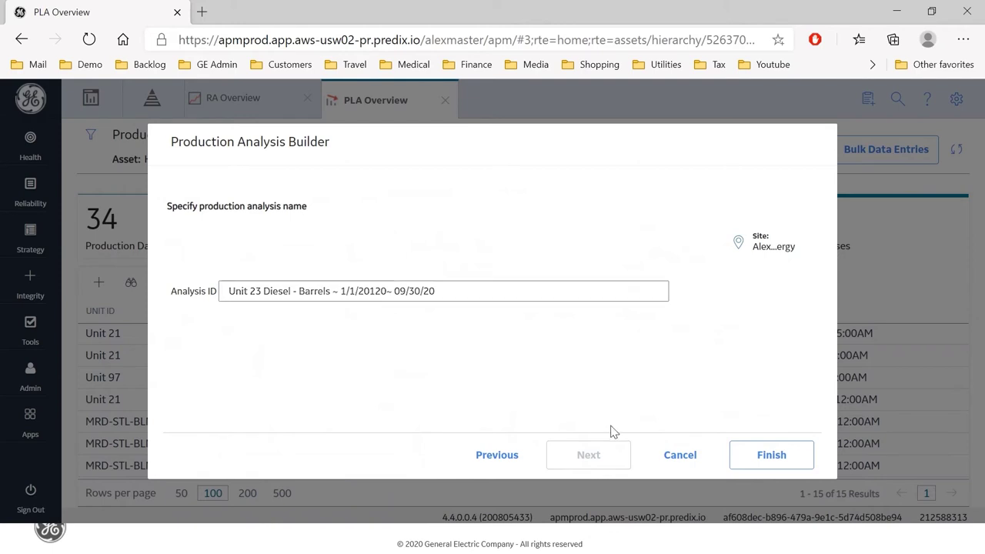
Accept the generated Analysis ID and finish creating the Unit 23 Diesel analysis.
click(760, 458)
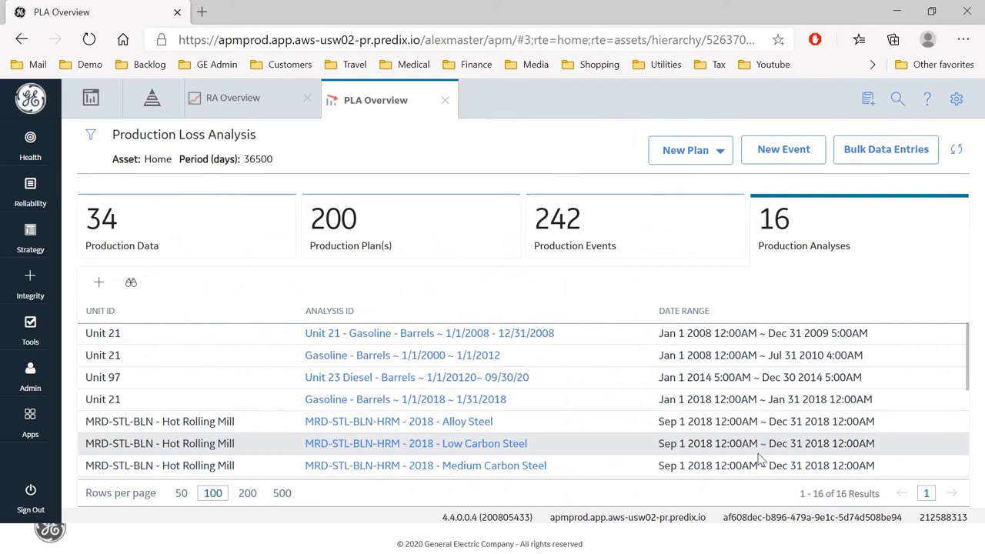
Open the Unit 23 Diesel - Barrels analysis and read values off its Weibull plot lines.
click(359, 379)
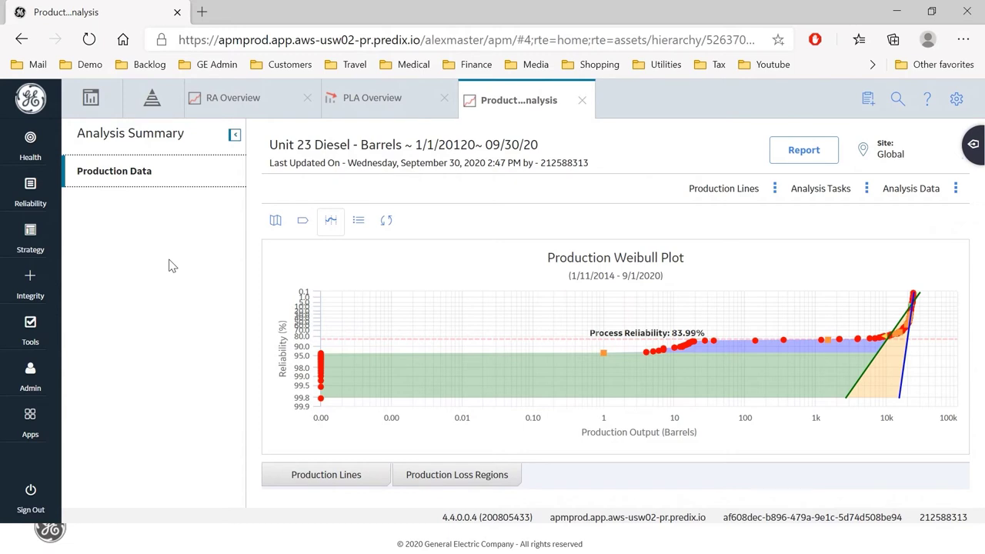
mouse_move(849, 389)
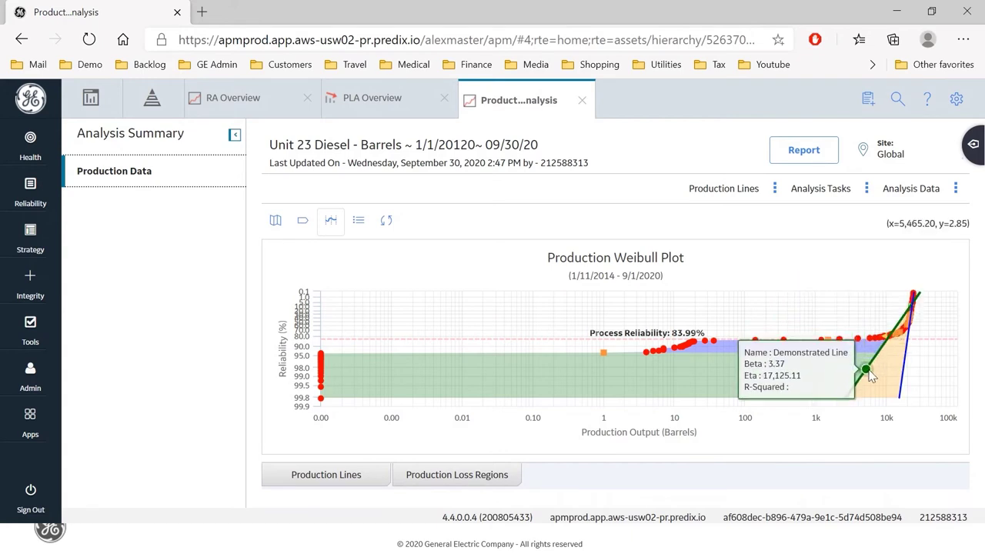
mouse_move(899, 385)
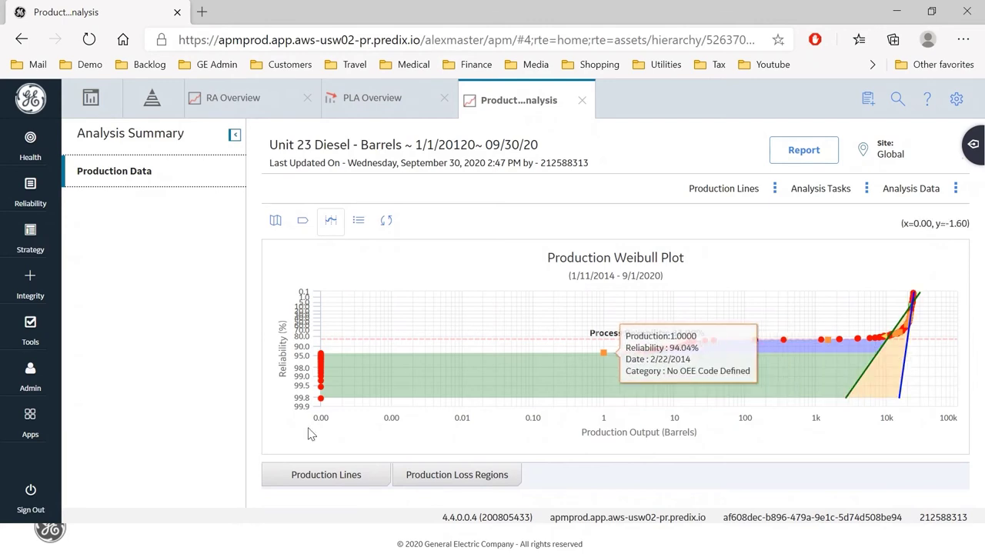
click(315, 478)
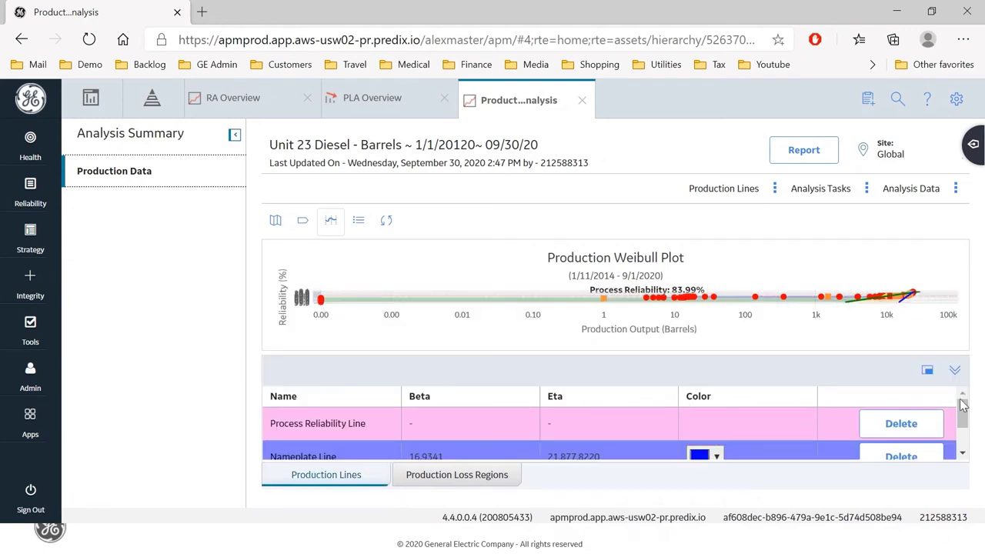
Scroll the Production Lines table and maximize it to fill the panel.
drag(961, 401, 967, 423)
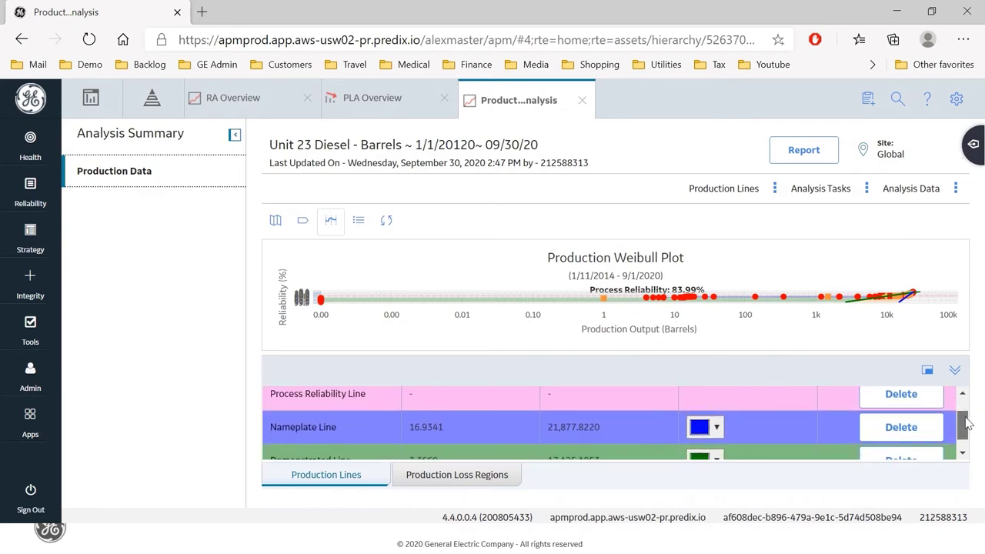
drag(968, 423, 968, 425)
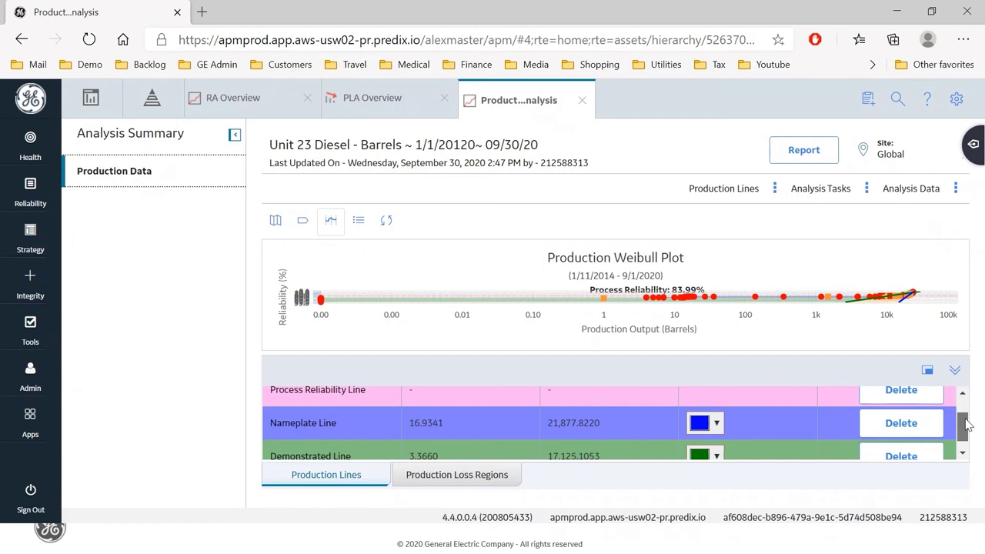
drag(967, 425, 968, 432)
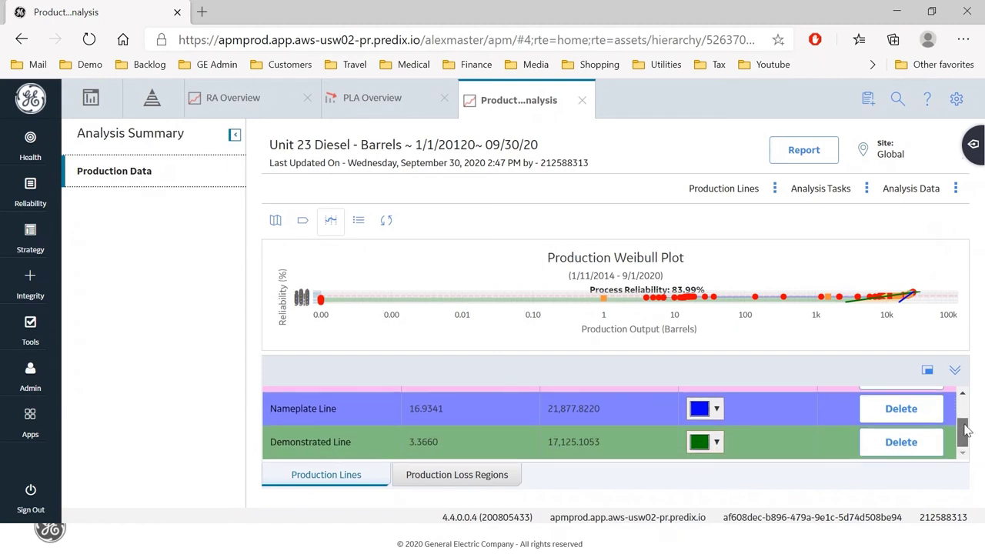
click(927, 372)
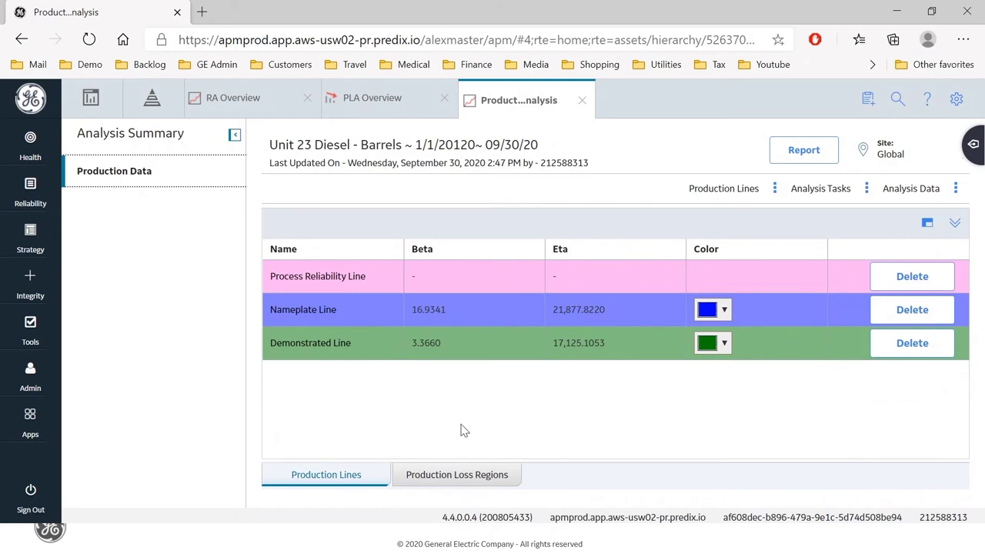
click(448, 477)
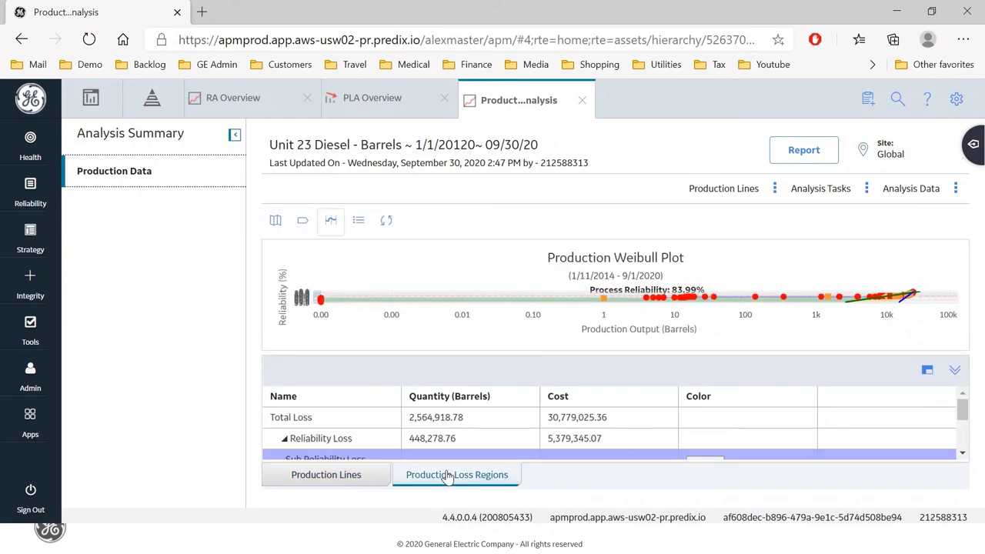
Maximize the loss regions table to review its costs, then return to the Weibull plot.
click(927, 370)
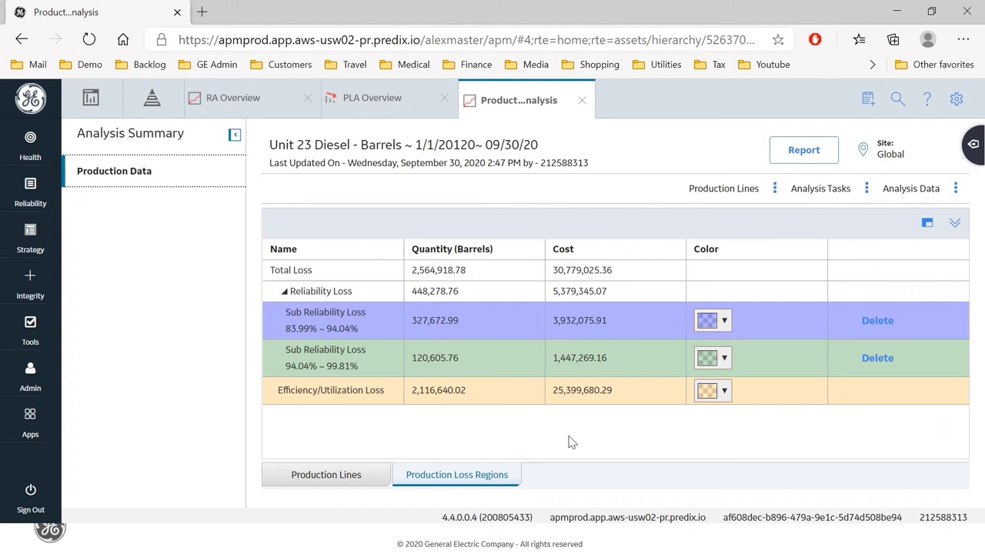
click(929, 224)
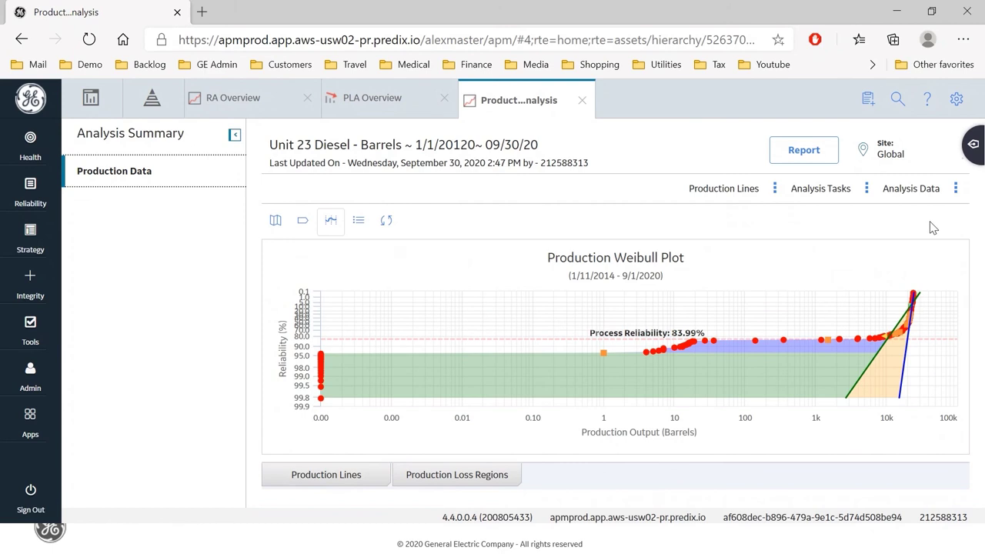
mouse_move(890, 397)
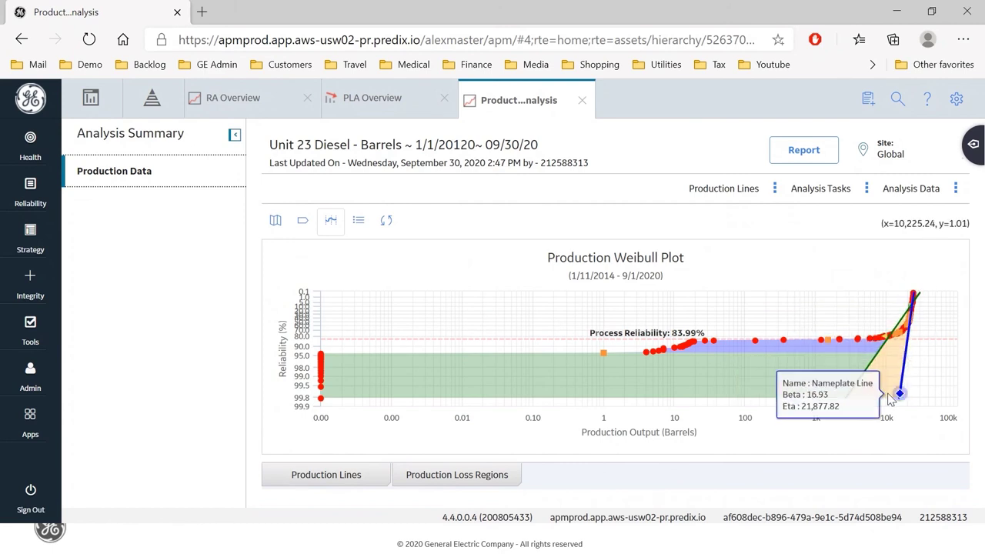